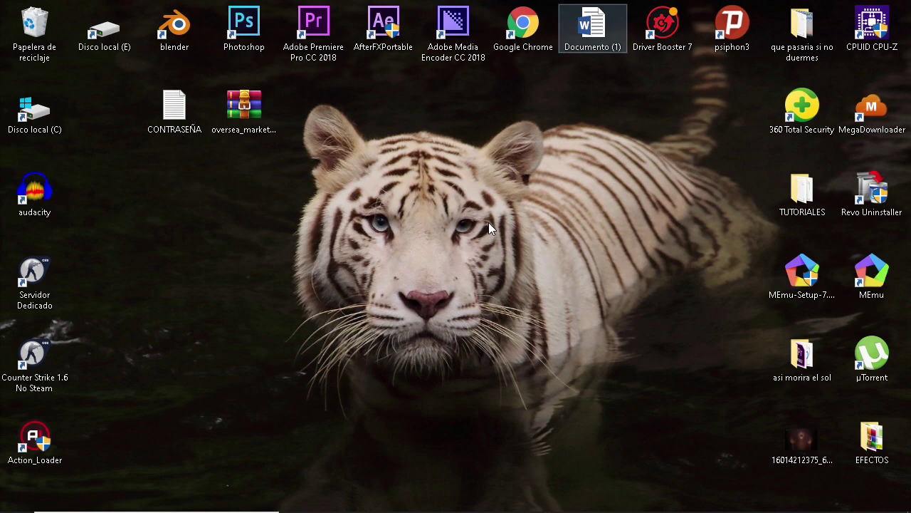
click(317, 283)
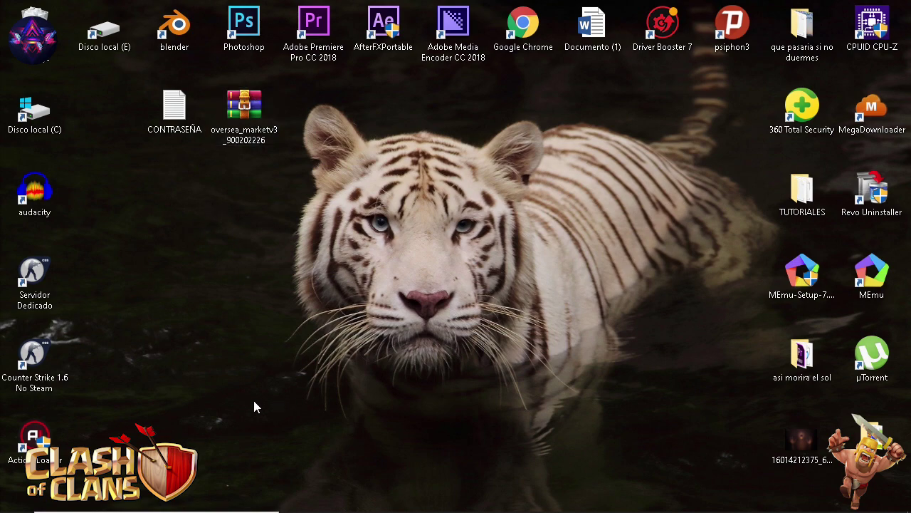
drag(20, 474, 509, 505)
Start extracting the oversea_marketv3_900202226 archive directly onto the desktop and move the password prompt aside.
click(259, 127)
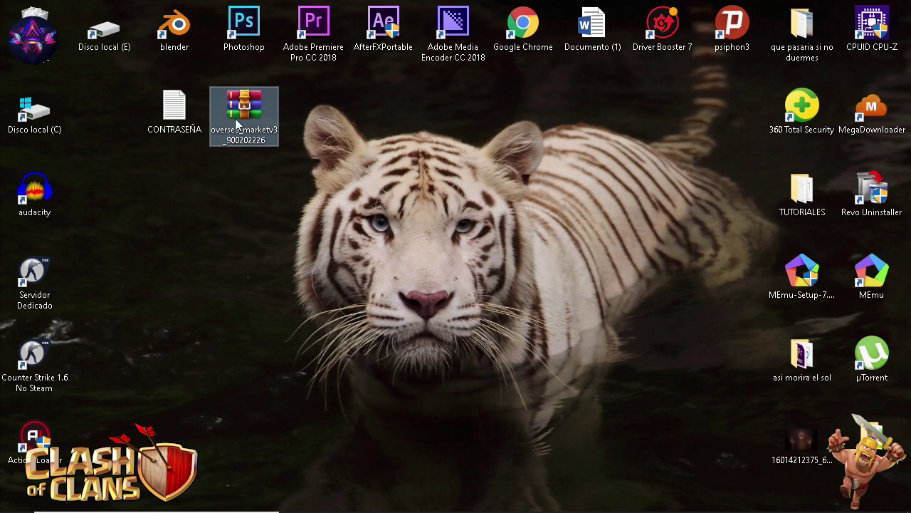
mouse_move(237, 121)
mouse_down()
mouse_move(264, 139)
mouse_move(244, 119)
mouse_up()
right_click(240, 107)
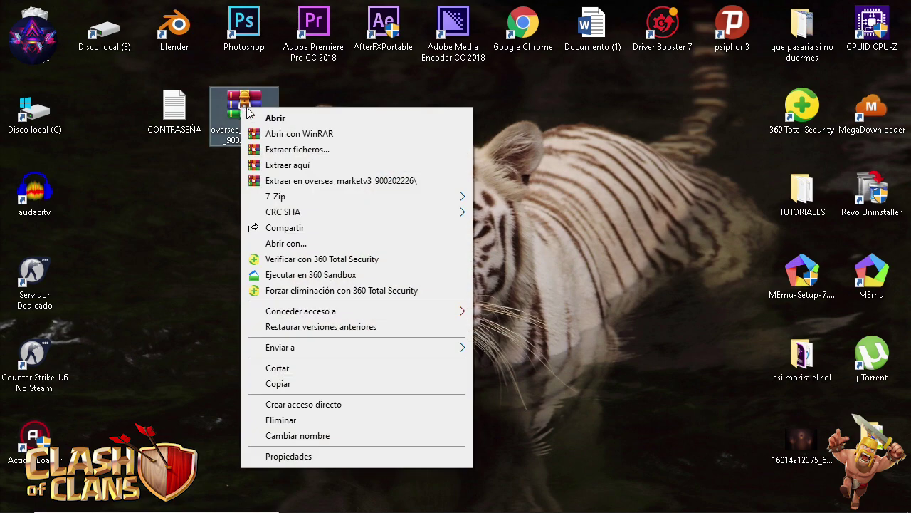
click(288, 165)
drag(423, 140, 169, 240)
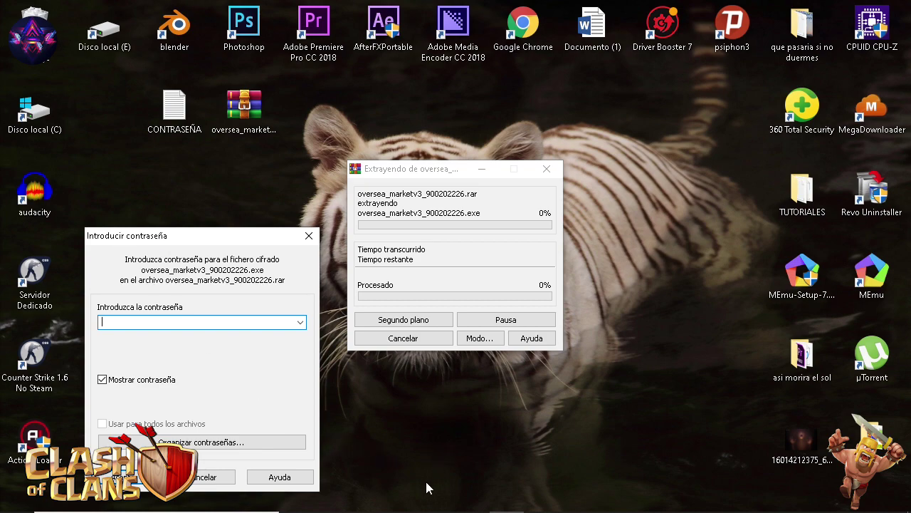
Open the CONTRASEÑA text file from the desktop and copy the archive password it contains.
drag(414, 481, 667, 508)
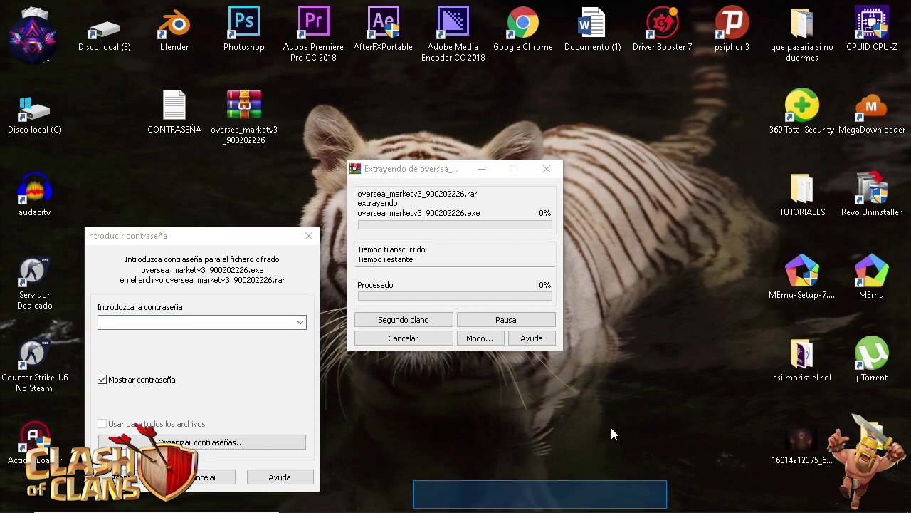
double_click(175, 110)
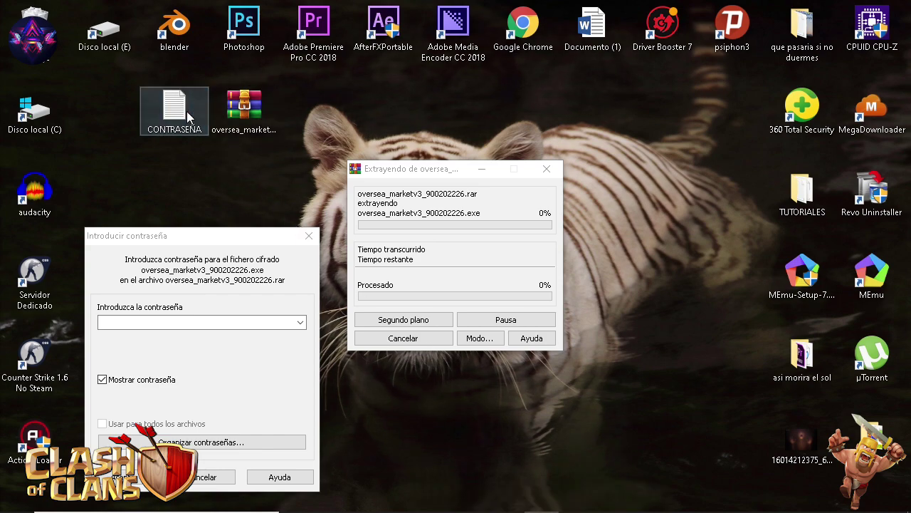
drag(528, 43, 807, 139)
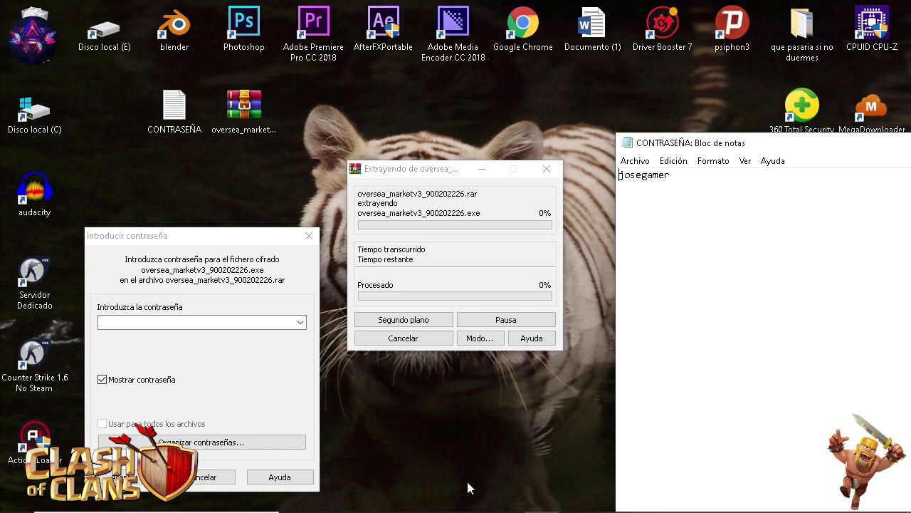
double_click(630, 175)
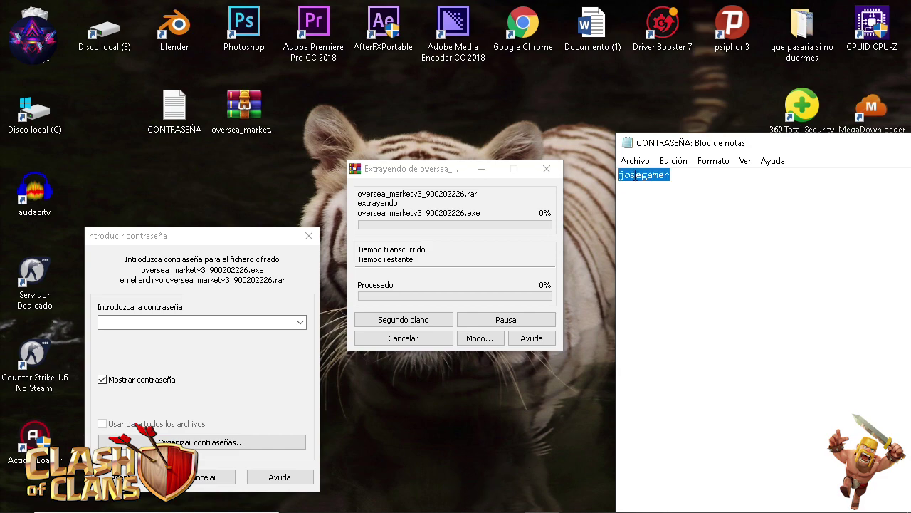
right_click(636, 175)
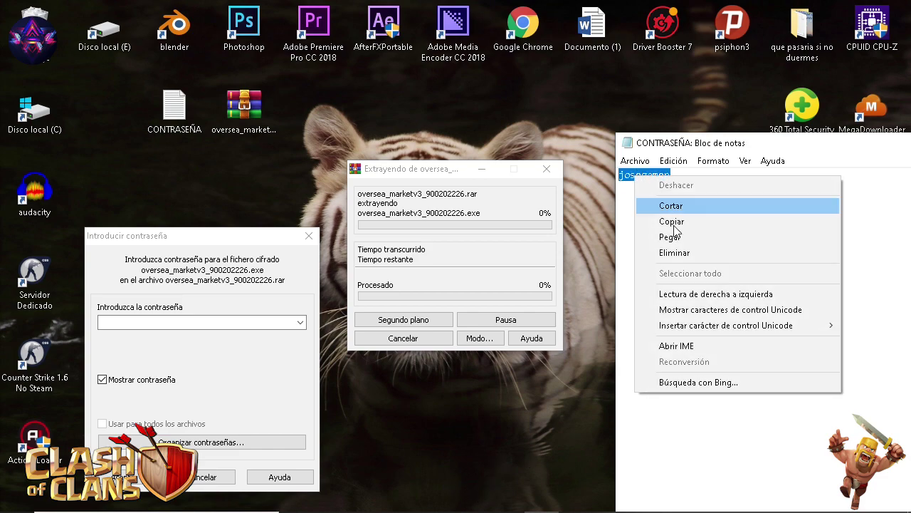
click(669, 220)
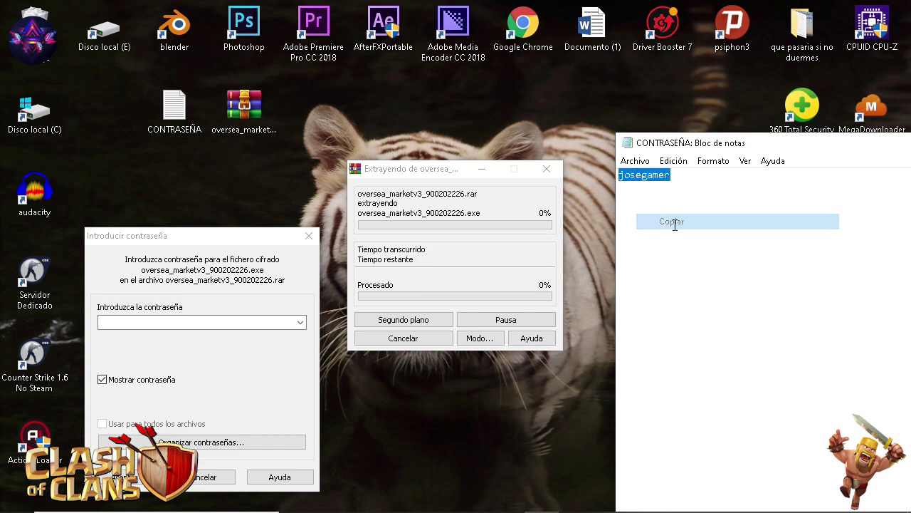
Paste the copied archive password into the extraction password field and confirm it to unpack the file.
click(189, 321)
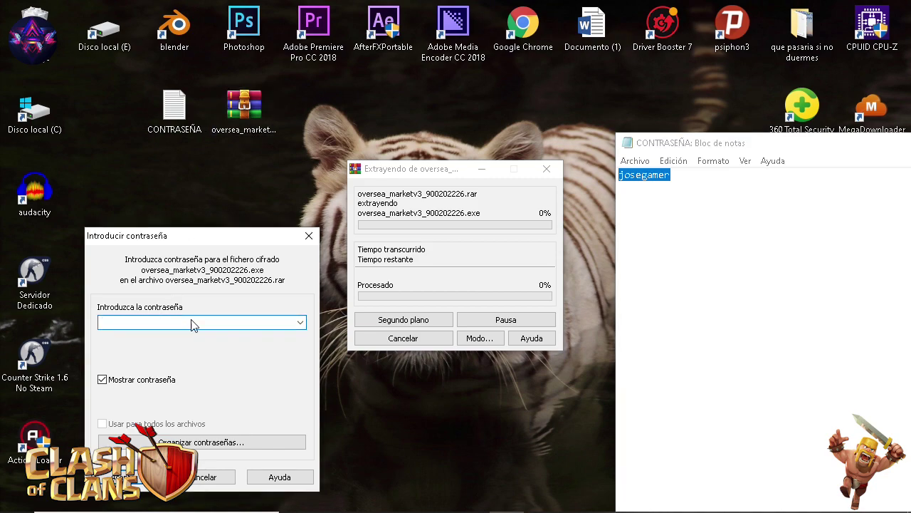
right_click(192, 321)
click(255, 186)
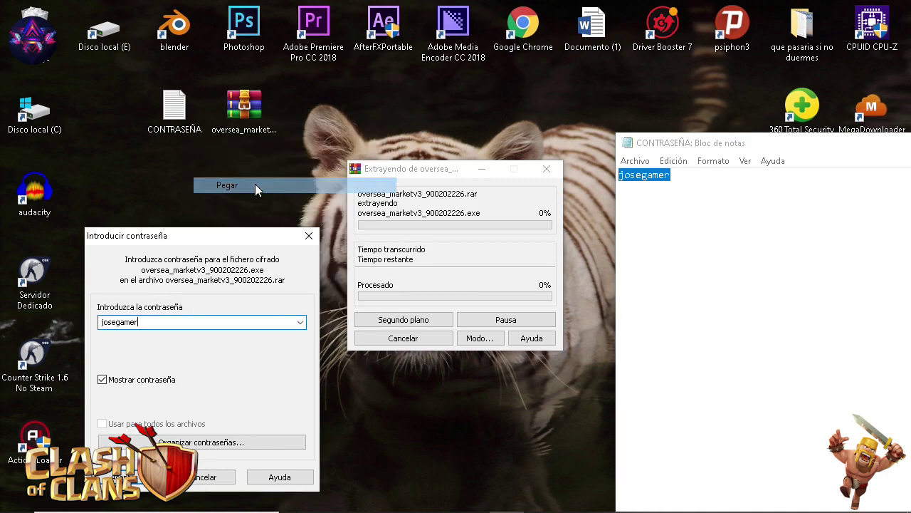
click(727, 148)
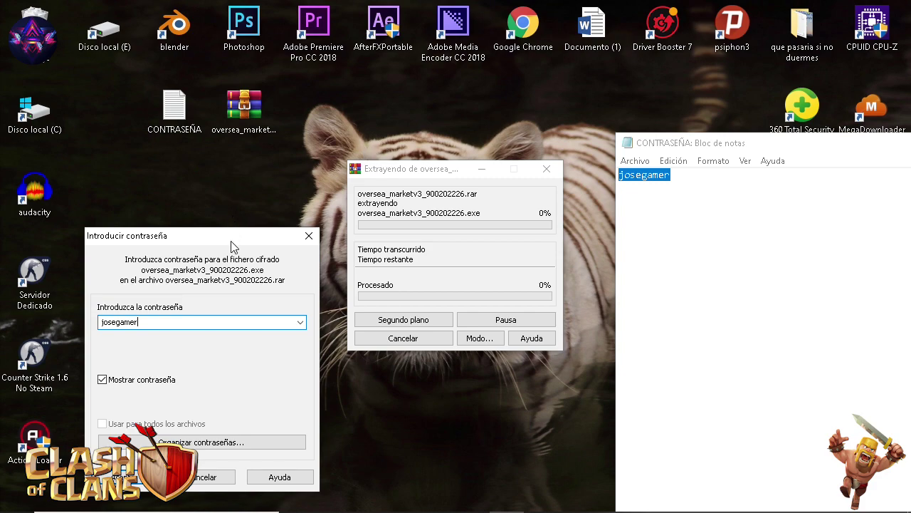
drag(231, 235, 244, 82)
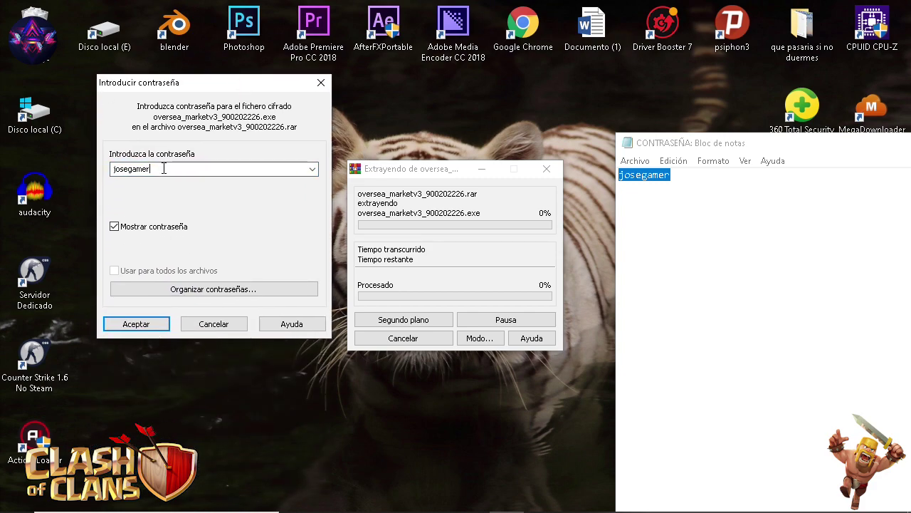
drag(165, 88, 149, 84)
click(122, 321)
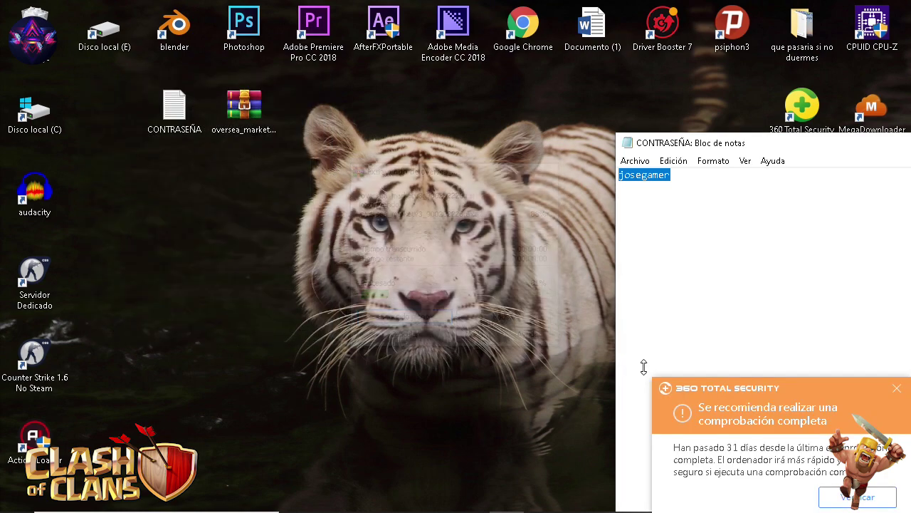
Dismiss the 360 Total Security scan notification and close the CONTRASEÑA text file.
click(897, 388)
drag(856, 152, 644, 156)
click(756, 148)
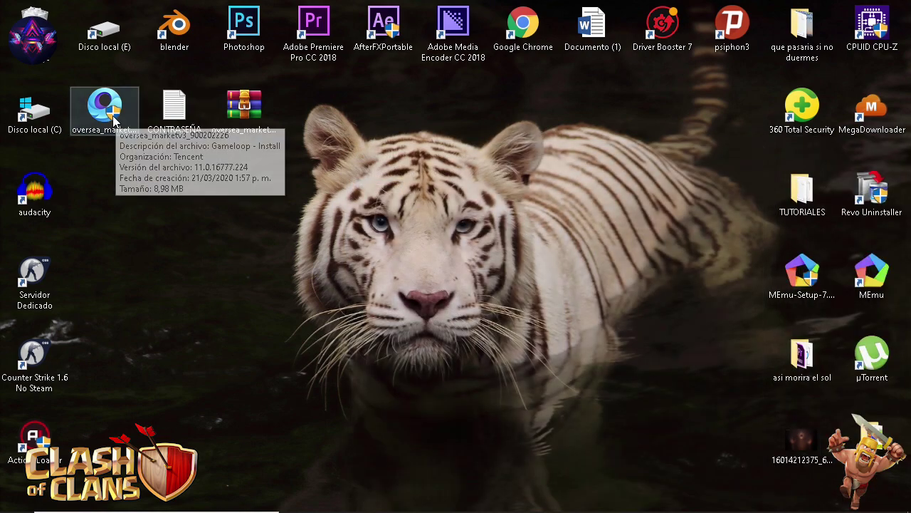
Rearrange the desktop icons so the extracted installer stands apart from the CONTRASEÑA file and the archive.
drag(104, 107, 243, 194)
drag(132, 109, 666, 114)
mouse_move(235, 214)
mouse_down()
mouse_move(179, 154)
mouse_move(182, 188)
mouse_move(213, 157)
mouse_move(200, 121)
mouse_up()
click(227, 230)
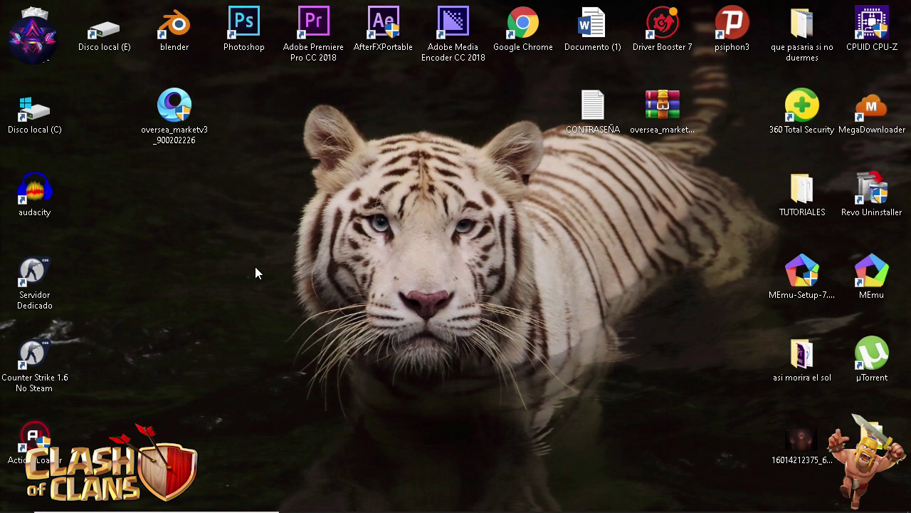
Run the extracted oversea_marketv3_900202226 installer as administrator and allow it to make changes to the device.
right_click(175, 108)
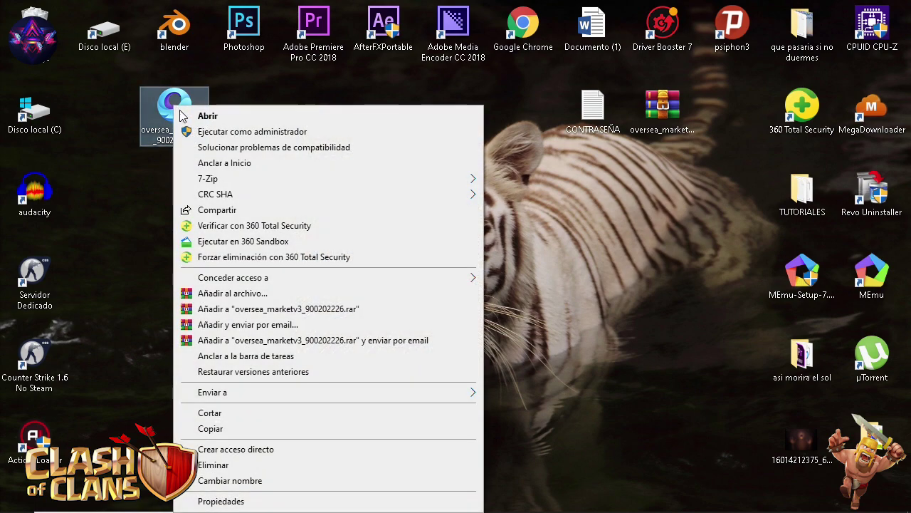
click(217, 134)
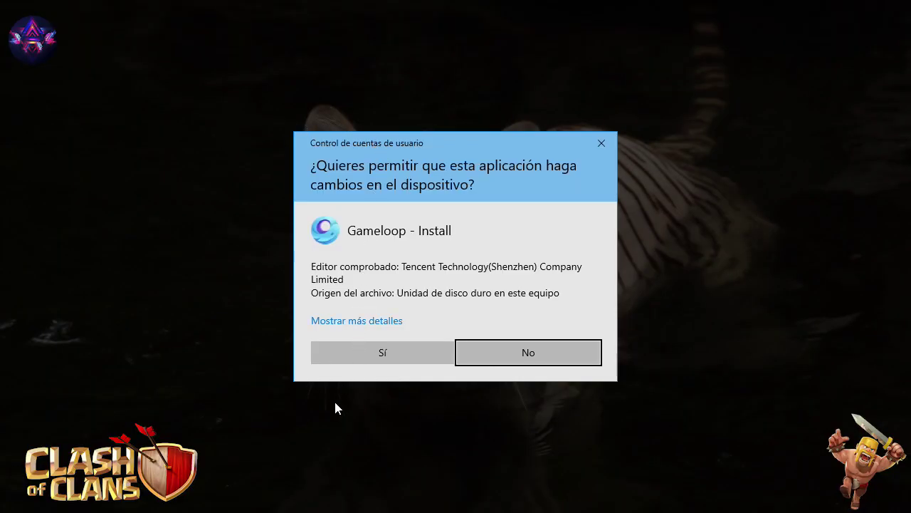
click(349, 361)
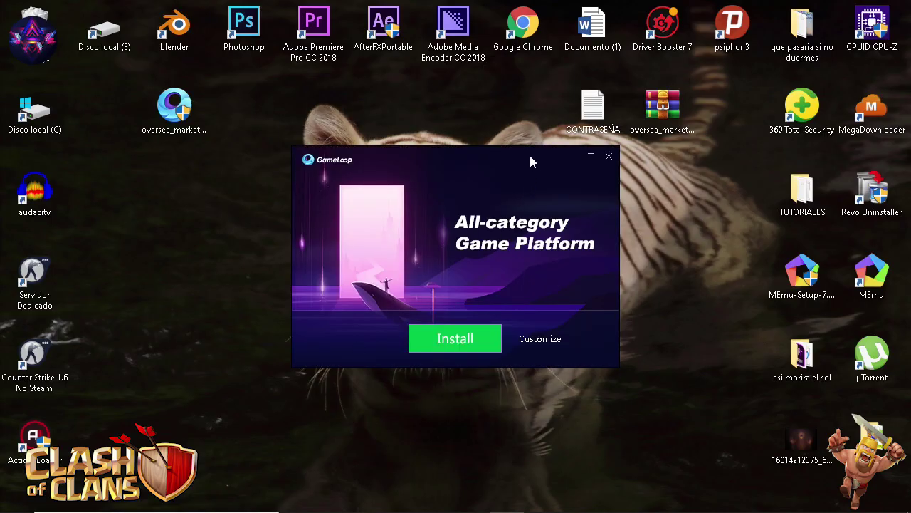
Show the custom installation options and install GameLoop to the preset TxGameAssistant path on drive E, dismissing the security updates notification.
drag(528, 153, 330, 250)
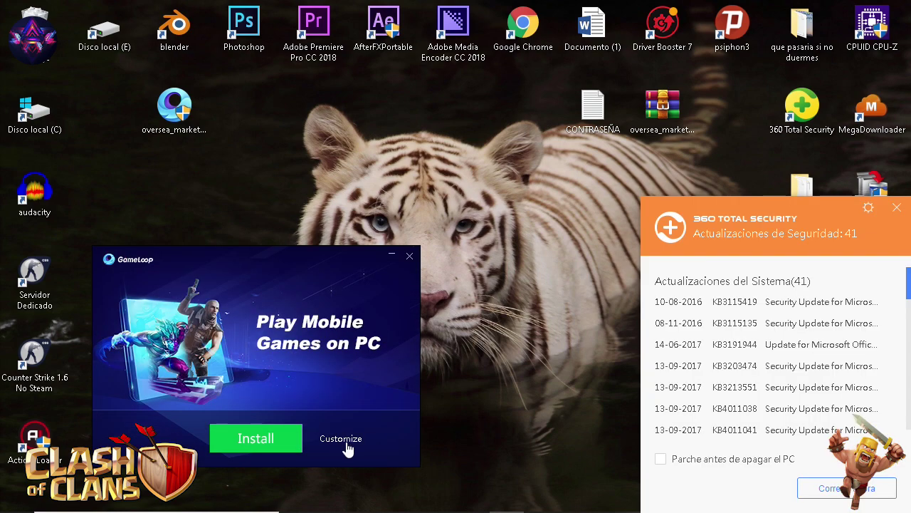
click(898, 207)
click(333, 438)
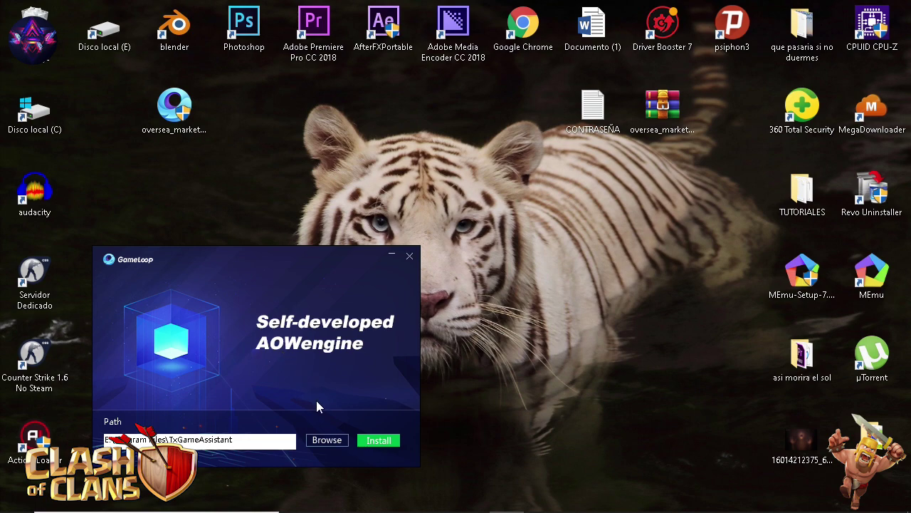
click(379, 440)
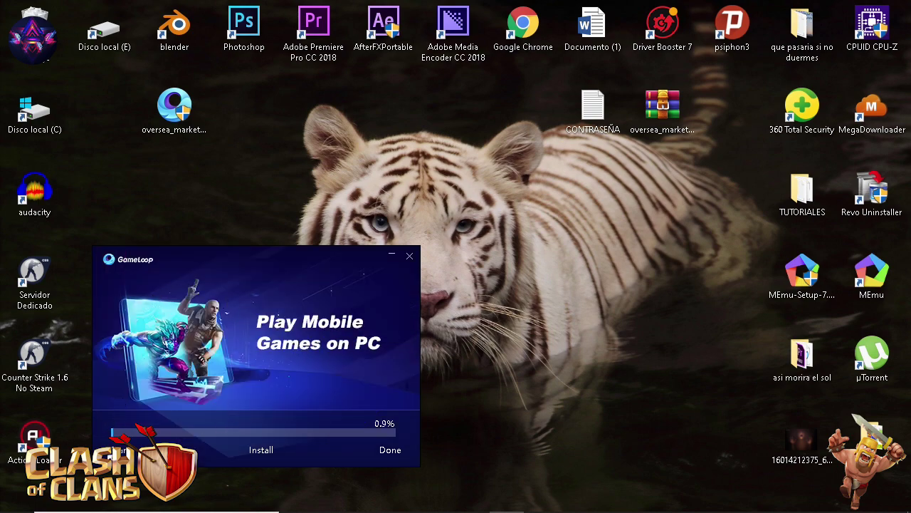
drag(230, 272, 215, 113)
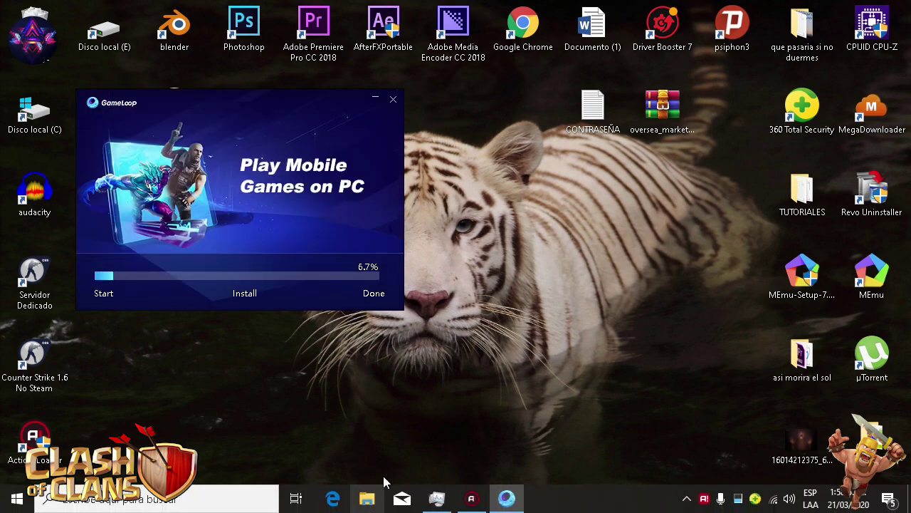
click(469, 502)
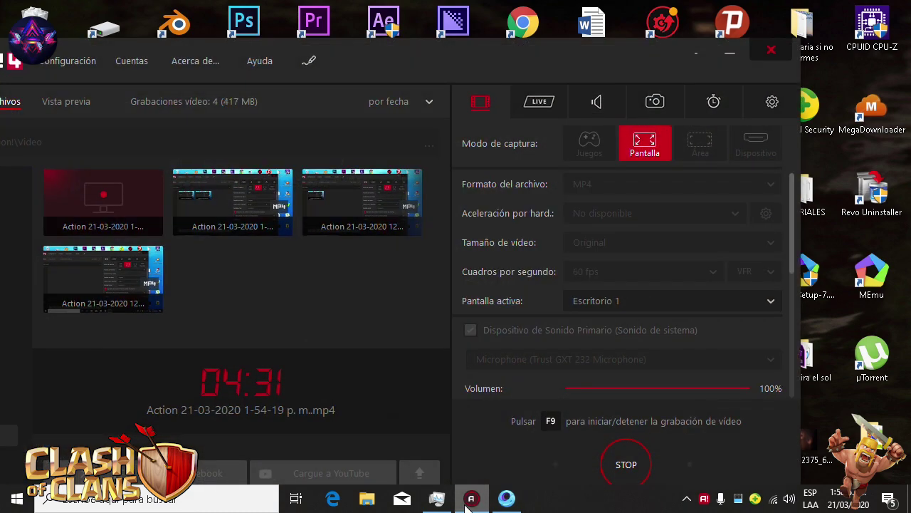
click(470, 501)
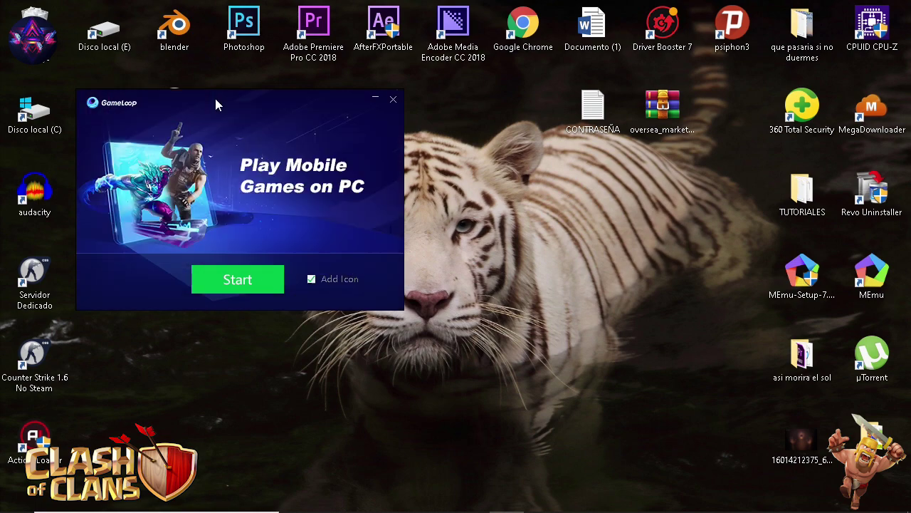
Launch GameLoop from the finished installer with Add Icon left enabled.
drag(215, 100, 211, 250)
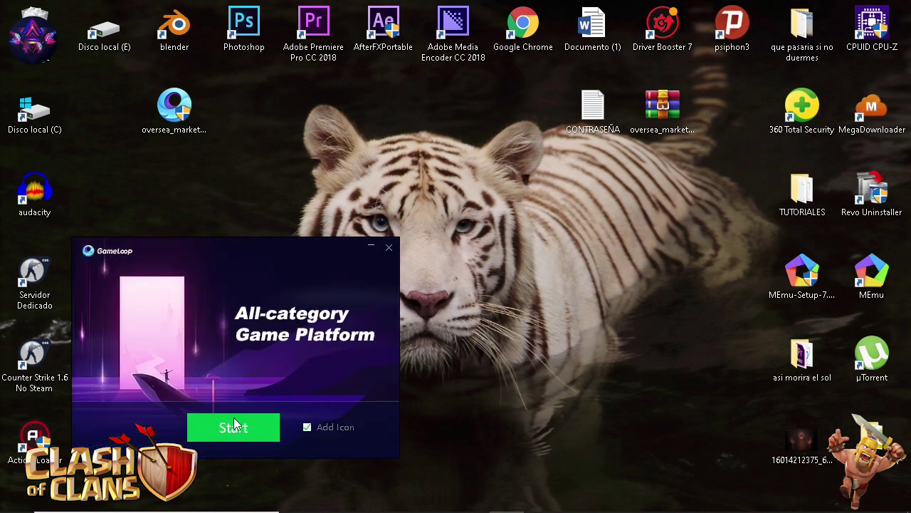
click(229, 424)
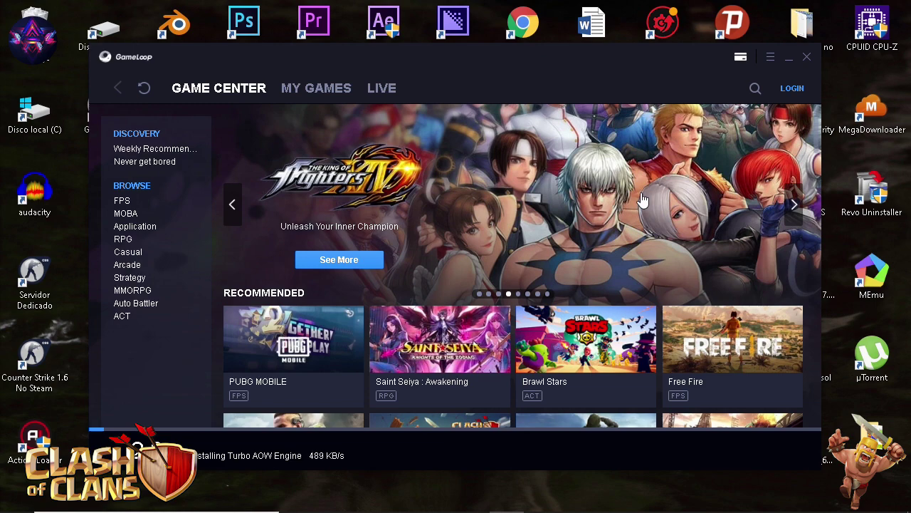
Browse the recommended, new release and FPS games in the Game Center, including Clash of Clans.
scroll(643, 200, down, 3)
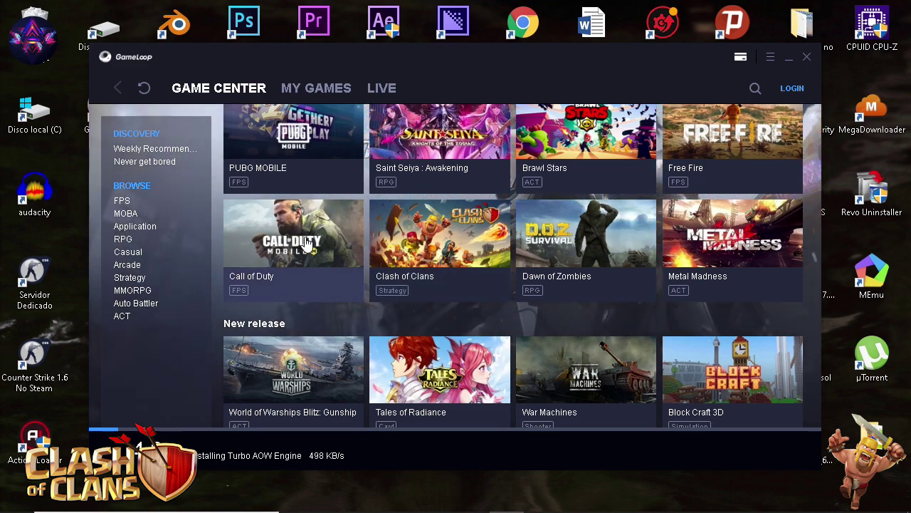
scroll(307, 242, down, 1)
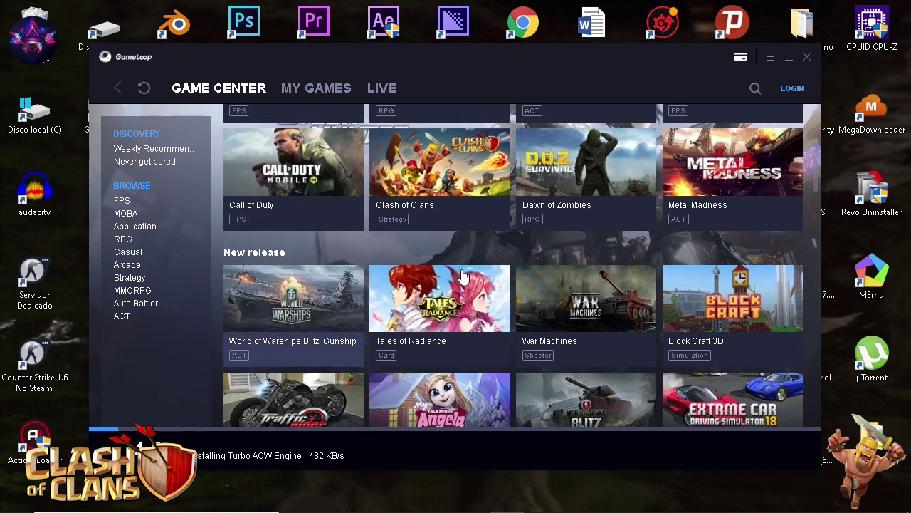
scroll(725, 298, down, 1)
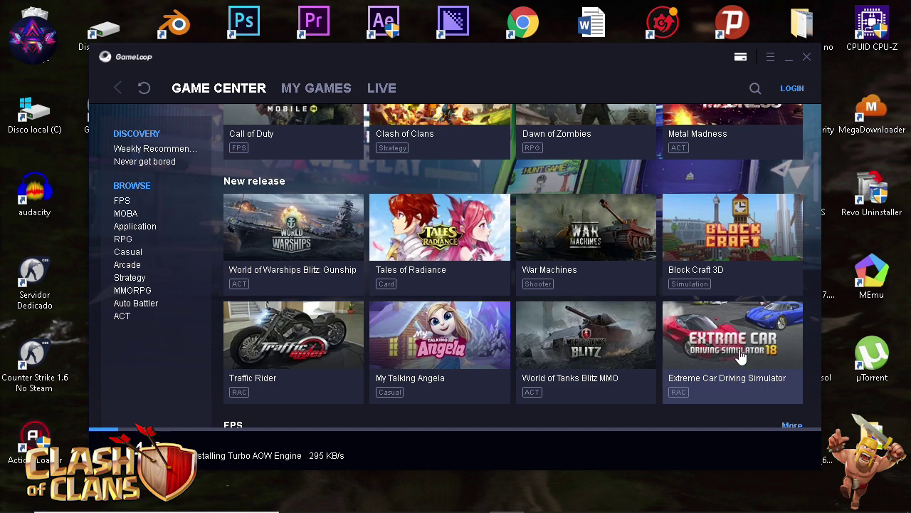
scroll(740, 356, down, 3)
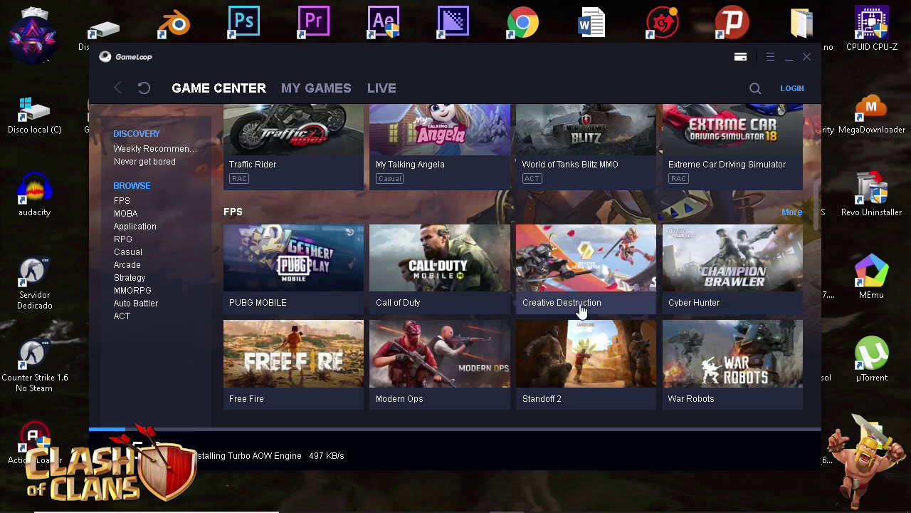
scroll(582, 311, up, 5)
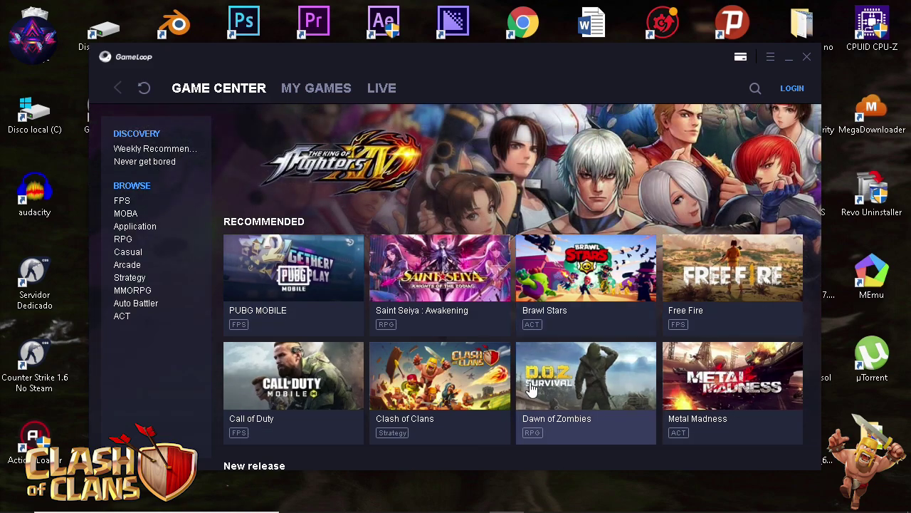
scroll(530, 388, down, 2)
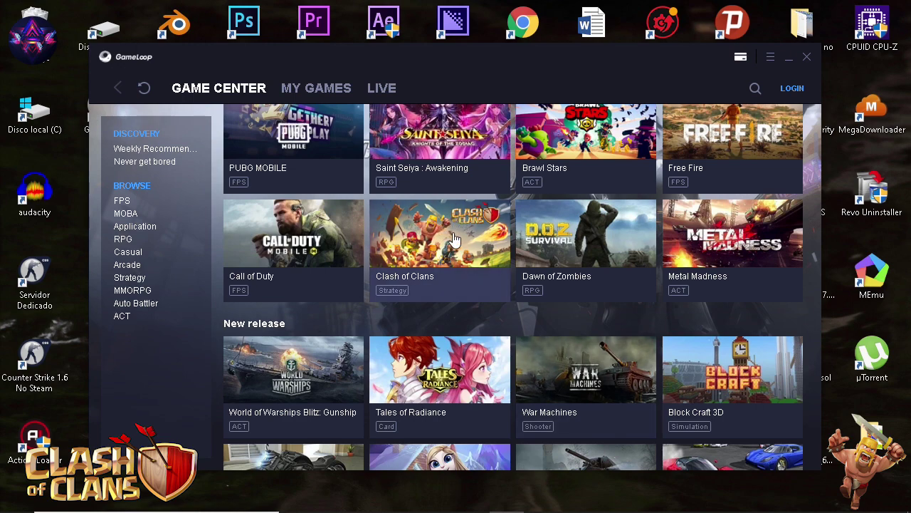
scroll(740, 136, up, 3)
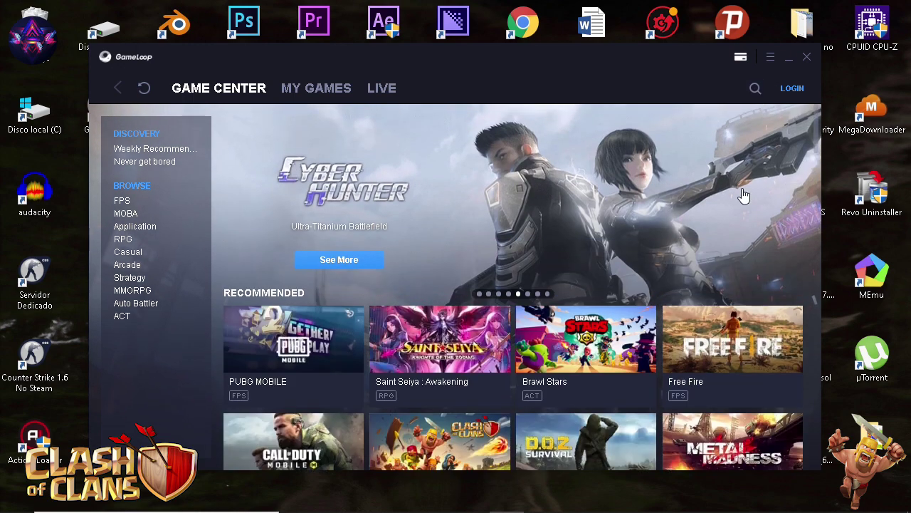
Find Clash of Clans among the recommended games in the Game Center and open its details page.
mouse_move(742, 195)
scroll(741, 199, down, 8)
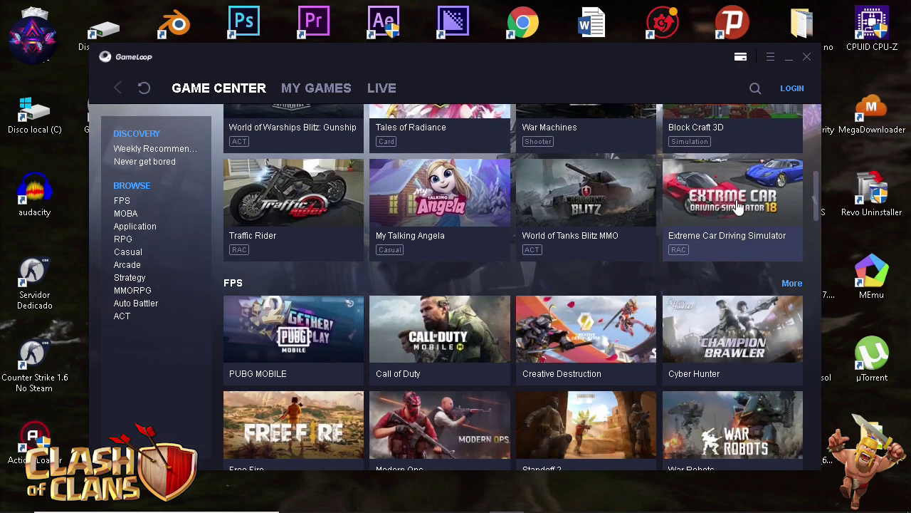
scroll(737, 207, down, 3)
scroll(738, 206, up, 1)
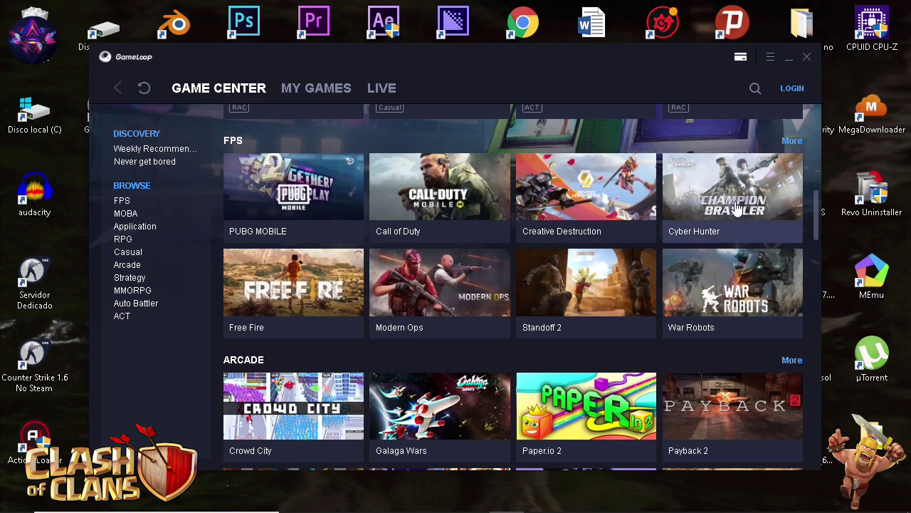
scroll(737, 212, up, 6)
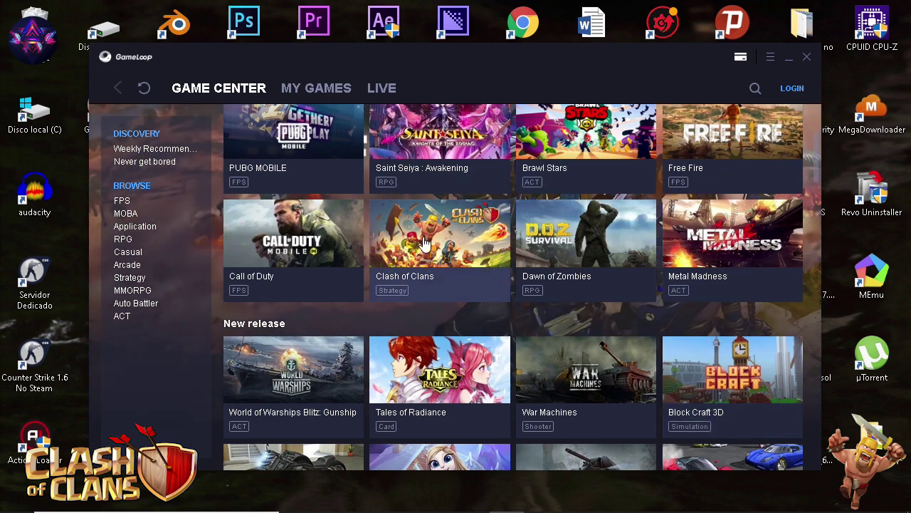
click(424, 240)
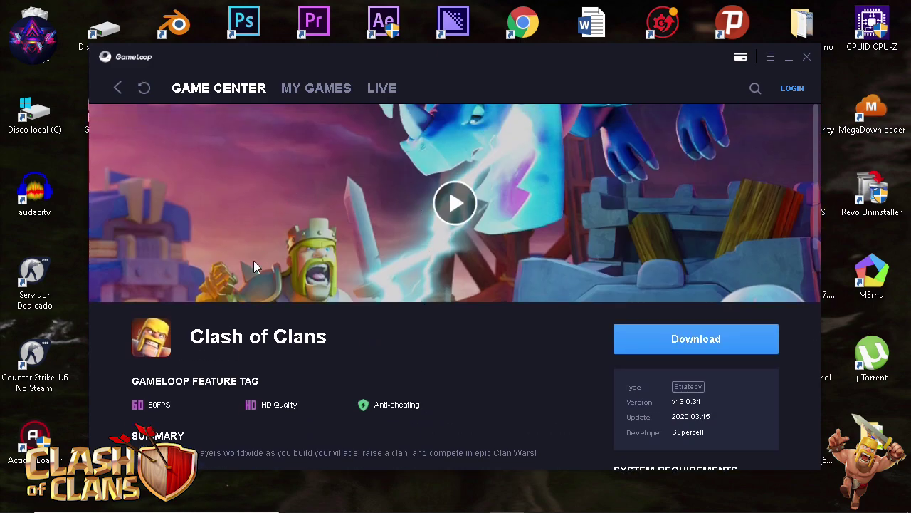
scroll(495, 329, down, 3)
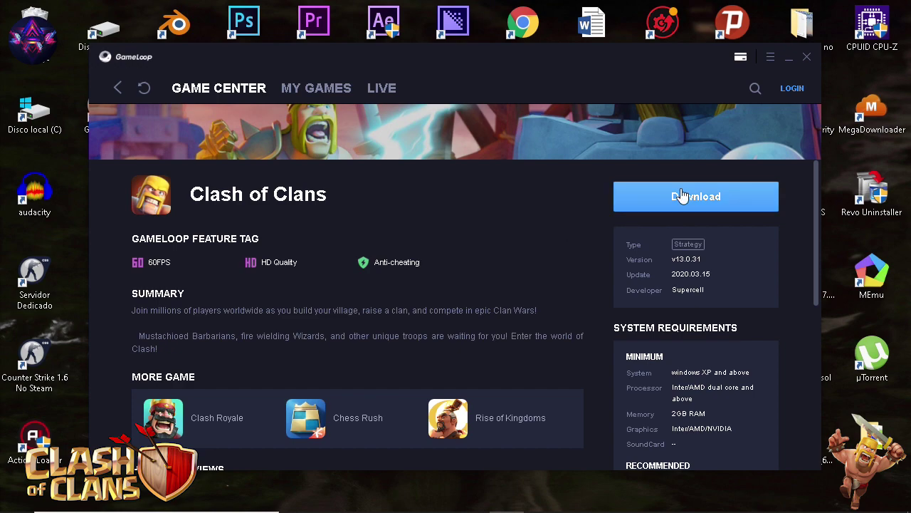
Open GameLoop's Setting Center and look through the available interface languages without changing the selection.
click(772, 61)
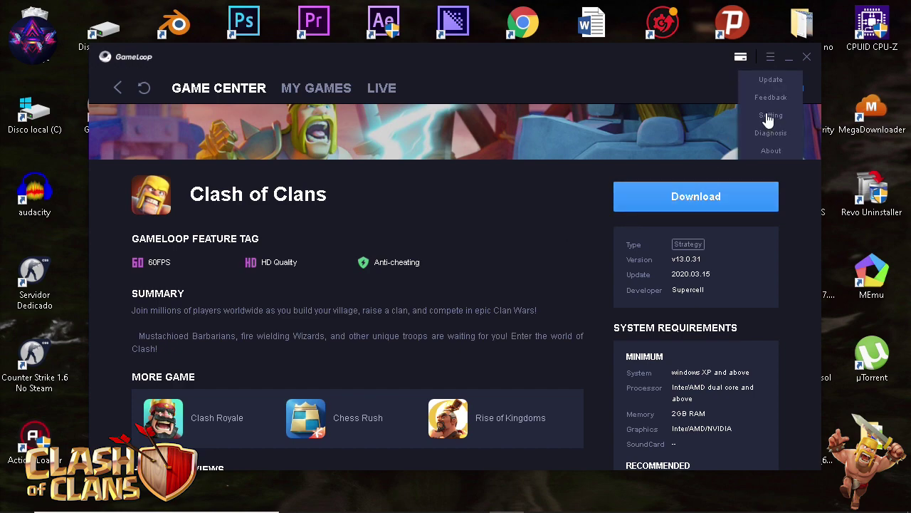
click(767, 117)
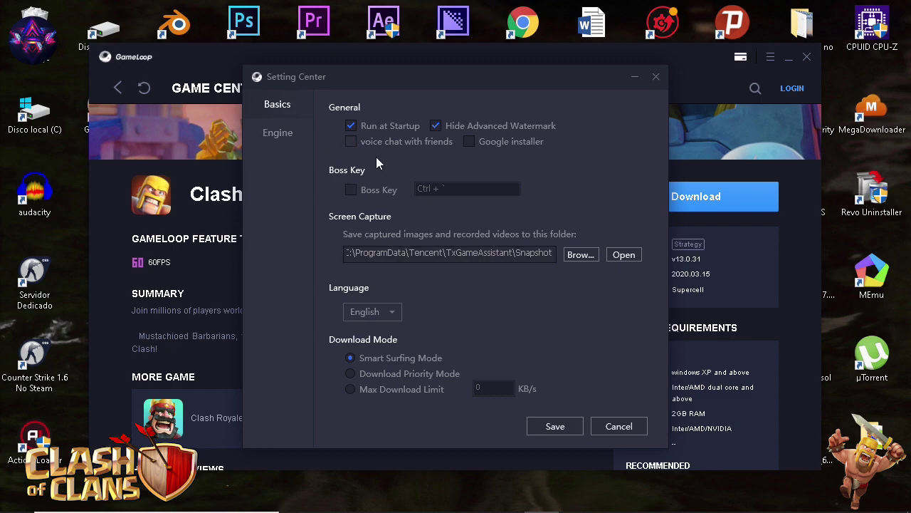
click(366, 313)
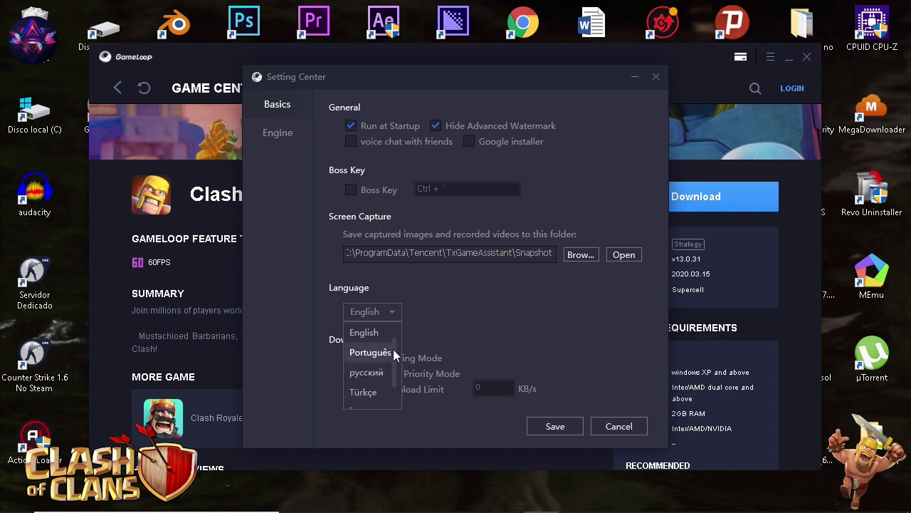
drag(393, 350, 393, 326)
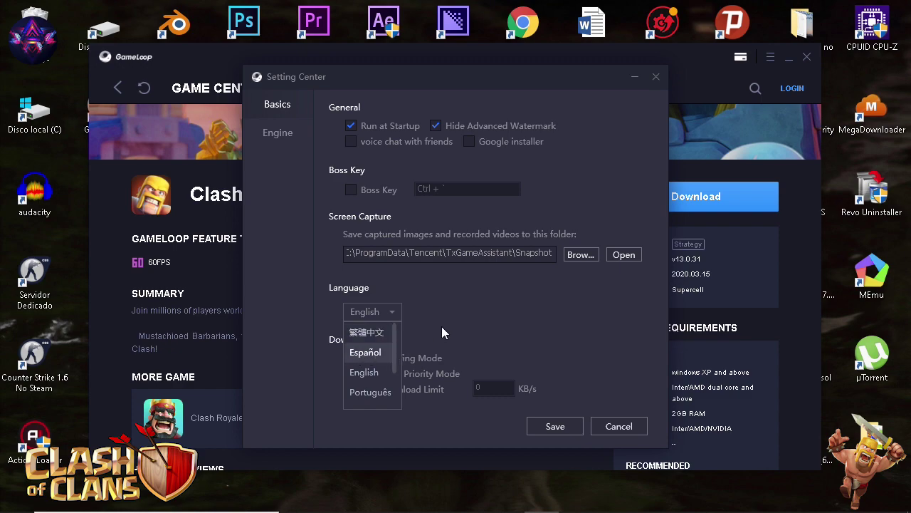
click(478, 322)
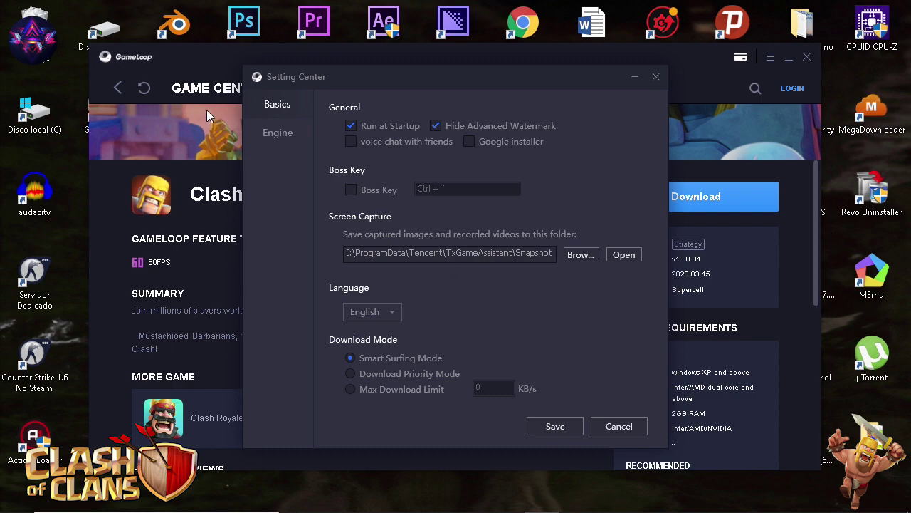
Review the Engine rendering and performance settings and close the Setting Center without saving.
click(277, 135)
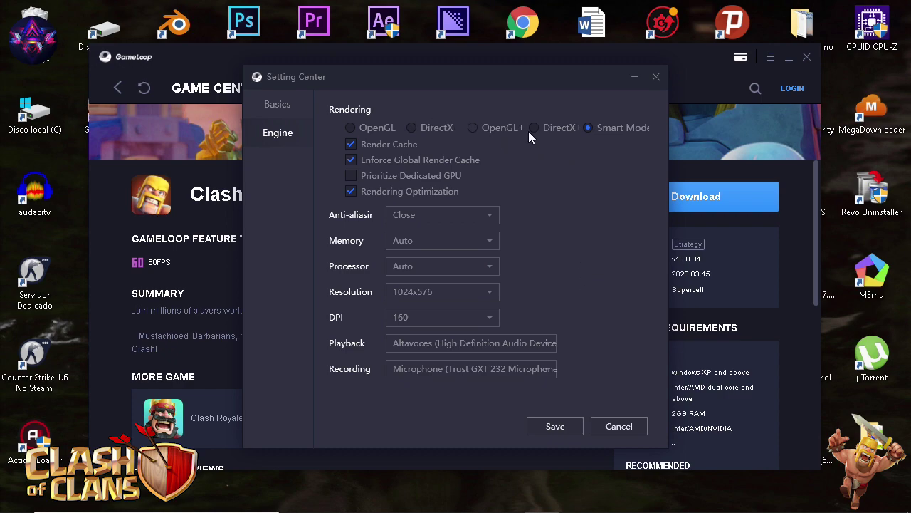
click(349, 143)
click(655, 77)
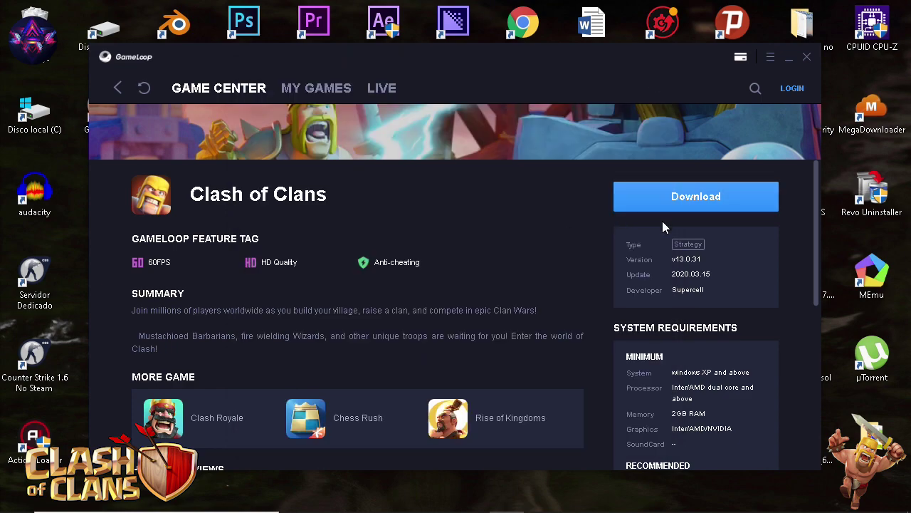
Examine the minimum and recommended system requirements on the Clash of Clans page.
scroll(662, 227, down, 3)
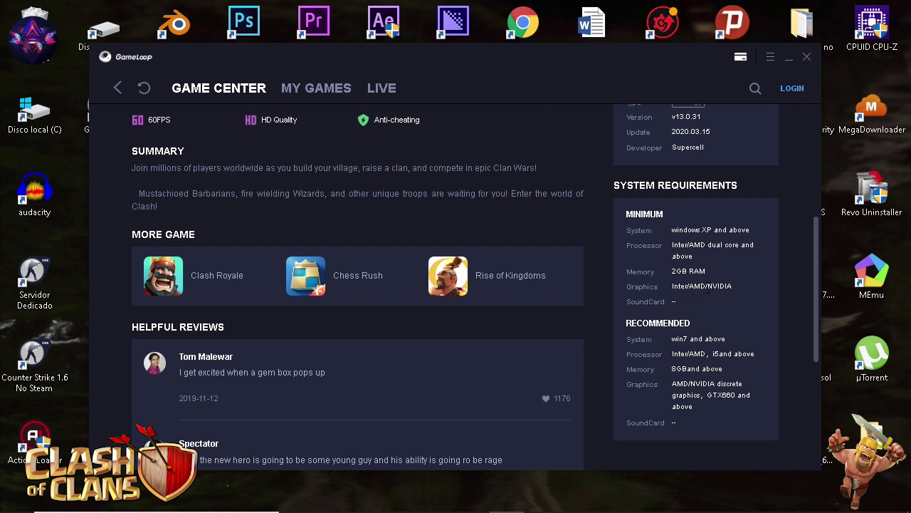
scroll(710, 286, down, 1)
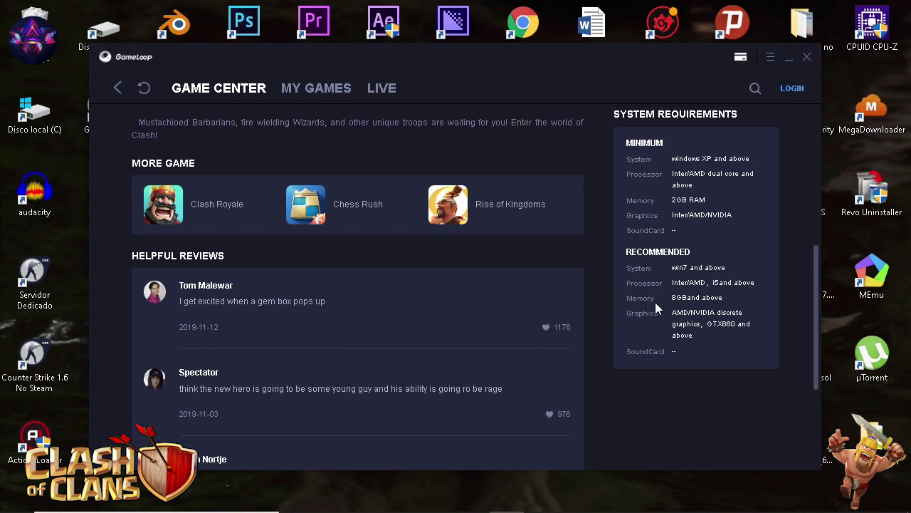
scroll(543, 337, up, 3)
scroll(544, 338, down, 2)
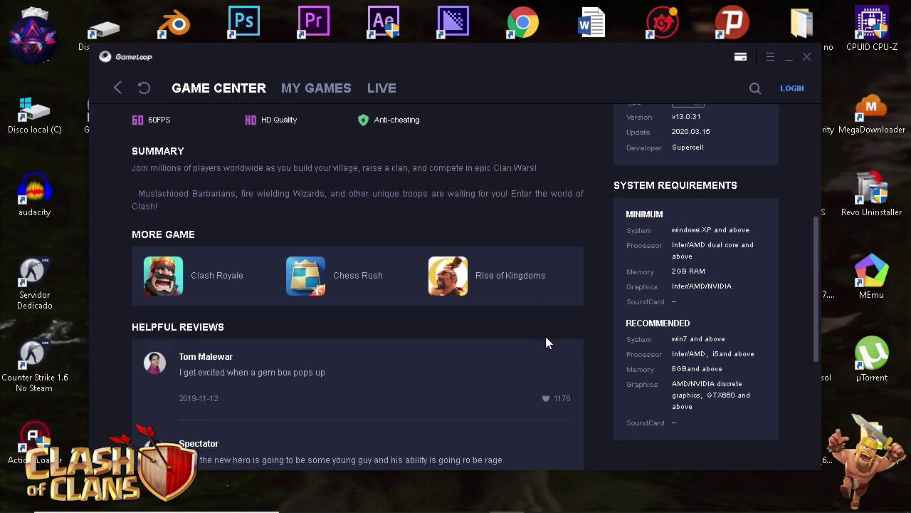
scroll(545, 334, up, 4)
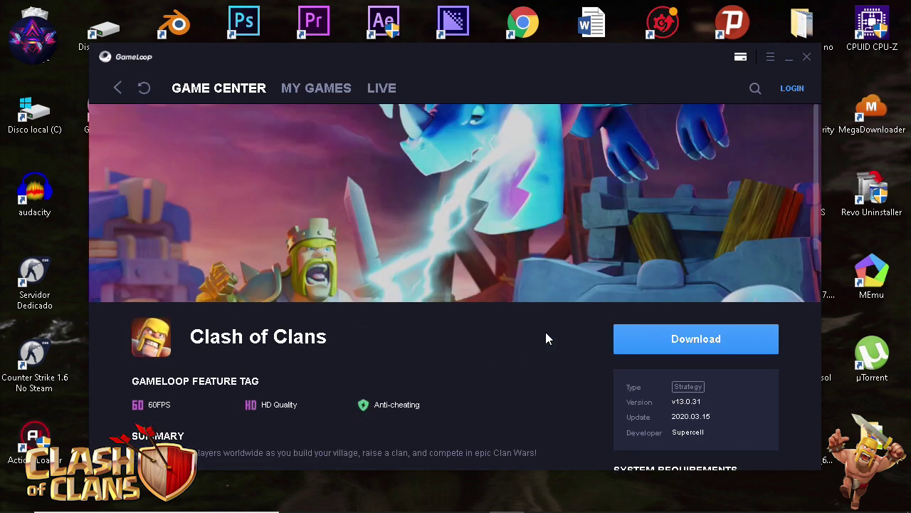
Download and launch Clash of Clans, and accept the terms in its Important Notice.
click(703, 339)
click(712, 340)
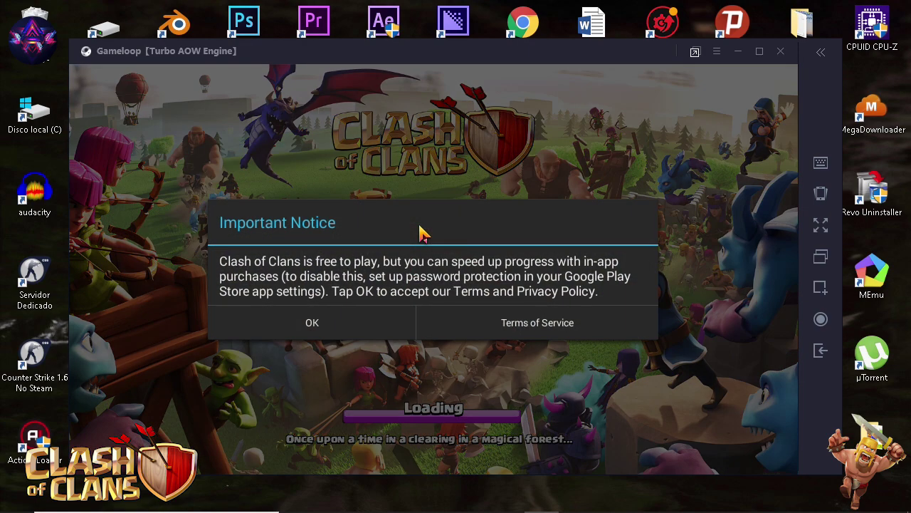
click(309, 325)
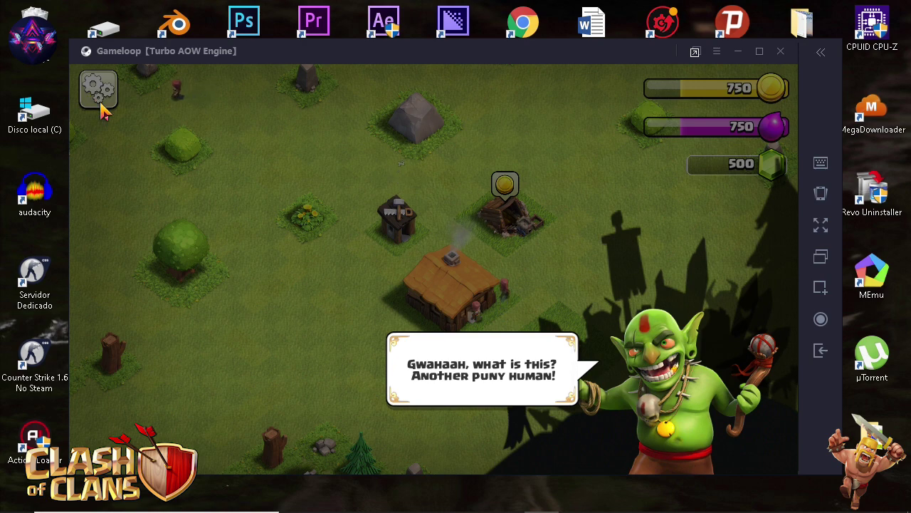
Continue past the goblin's introduction, buy a Cannon for 250 gold and place it between the gold mine and the campfire.
click(339, 356)
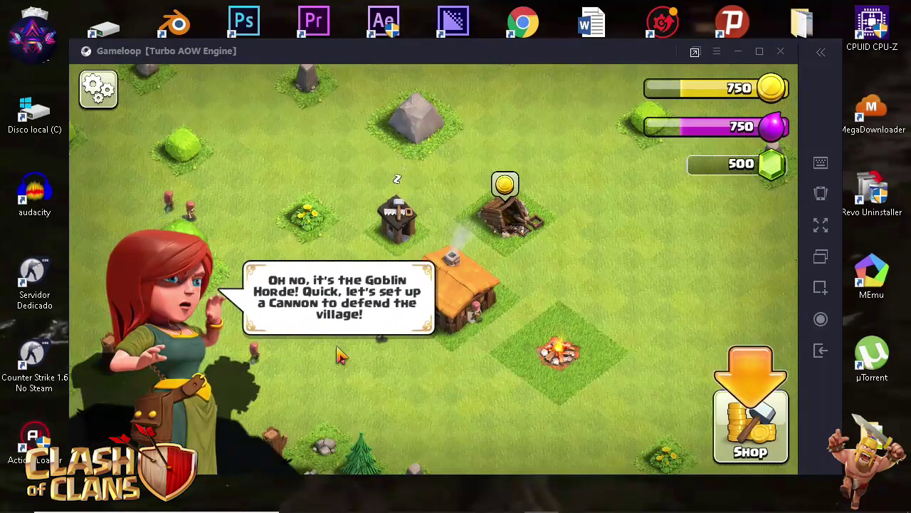
click(765, 441)
drag(624, 330, 391, 335)
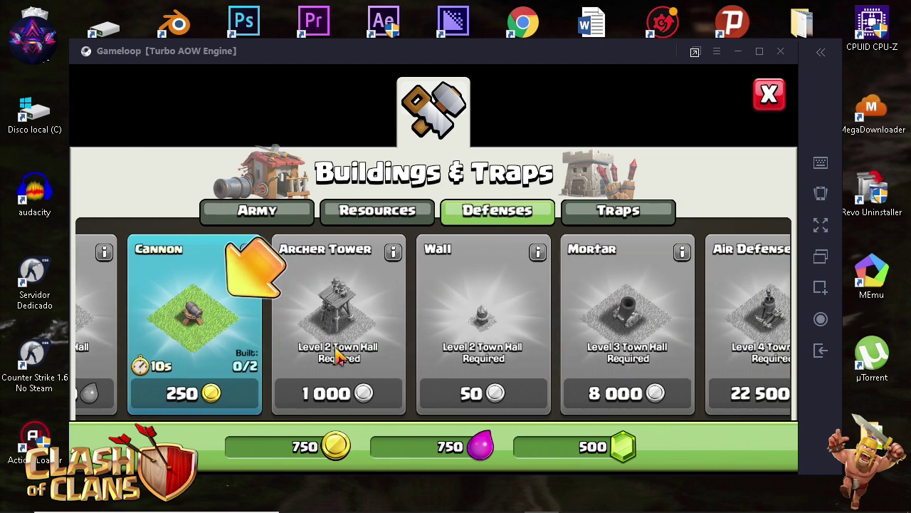
drag(527, 341, 214, 317)
click(396, 266)
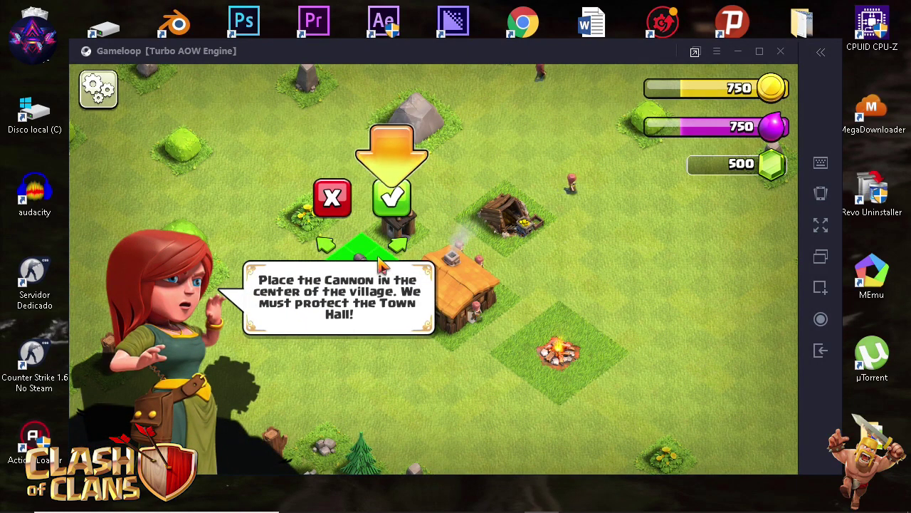
drag(396, 265, 584, 256)
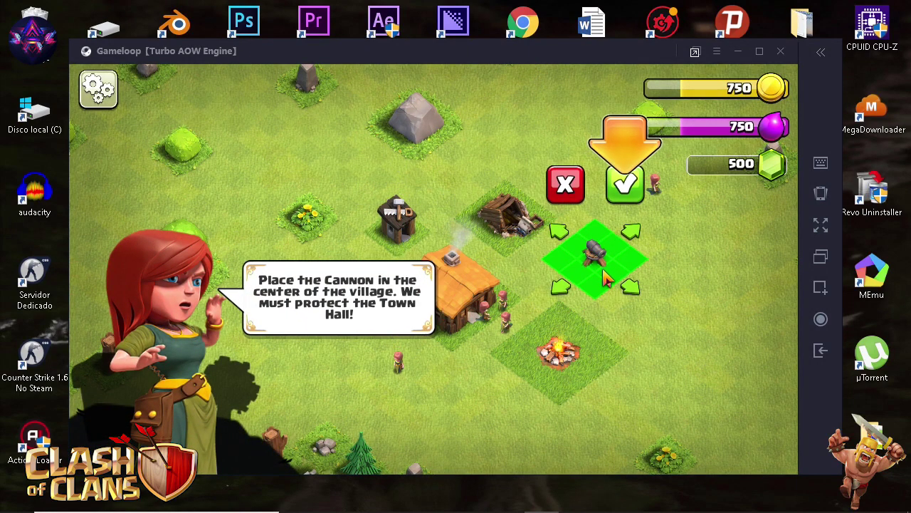
click(607, 197)
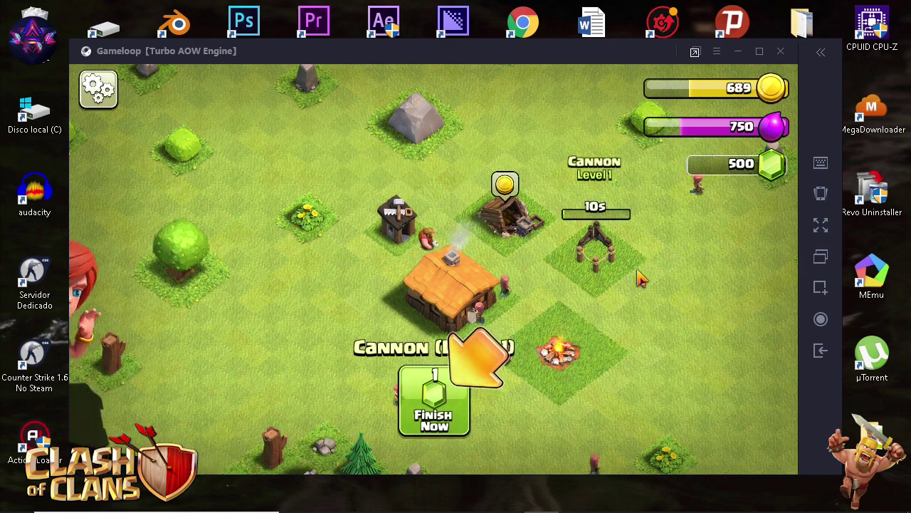
Finish building the Cannon instantly for 1 gem and accept the Goblin Horde's attack.
click(445, 390)
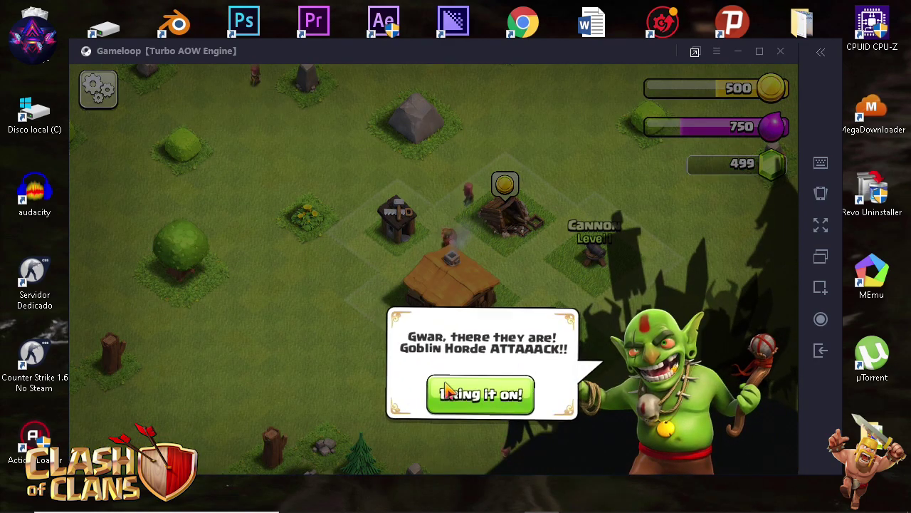
click(444, 395)
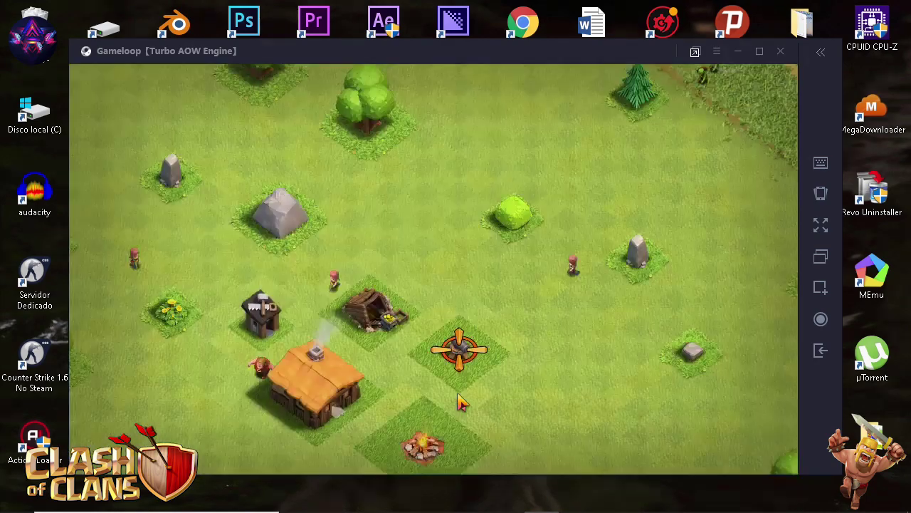